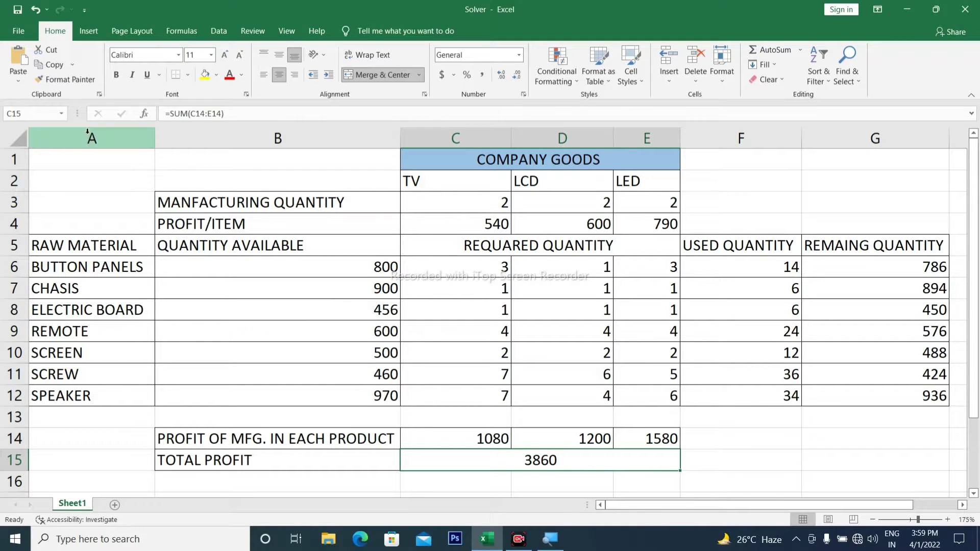
- Open the File backstage view to browse recent workbooks, then reopen it with Alt+F
click(19, 32)
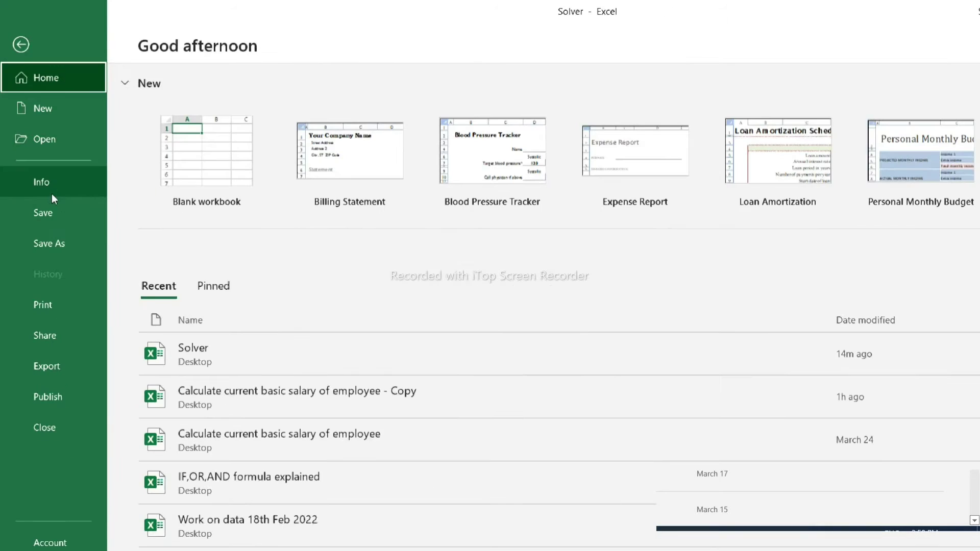
scroll(153, 490, down, 3)
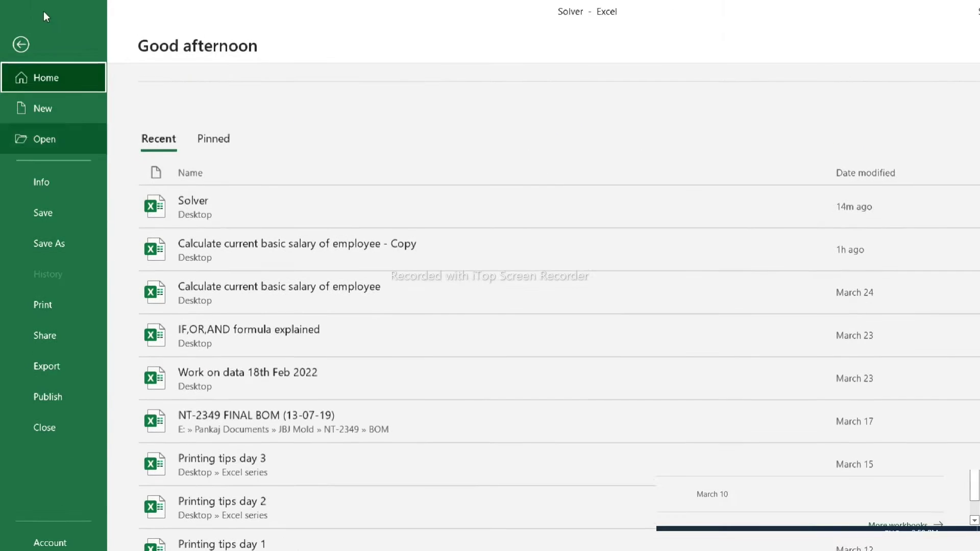
click(21, 11)
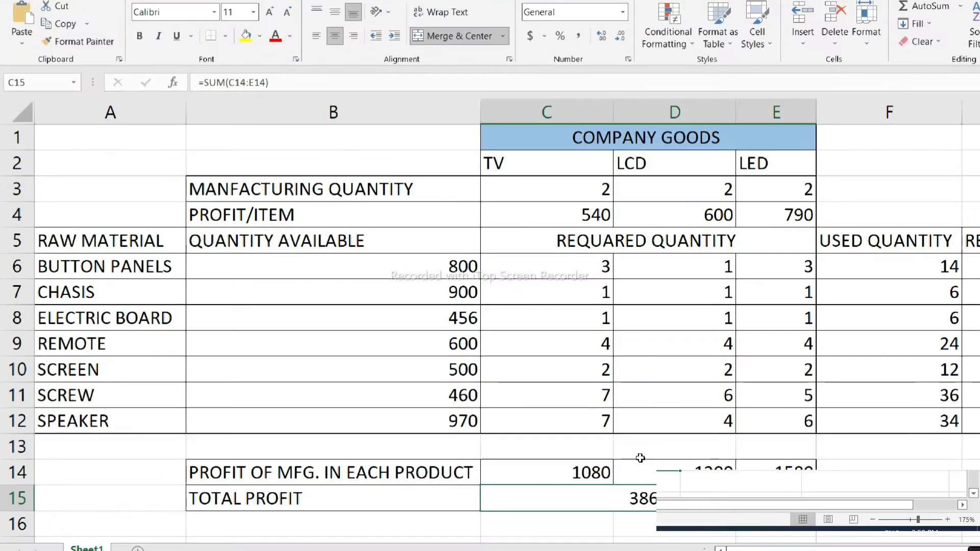
key(alt)
key(f)
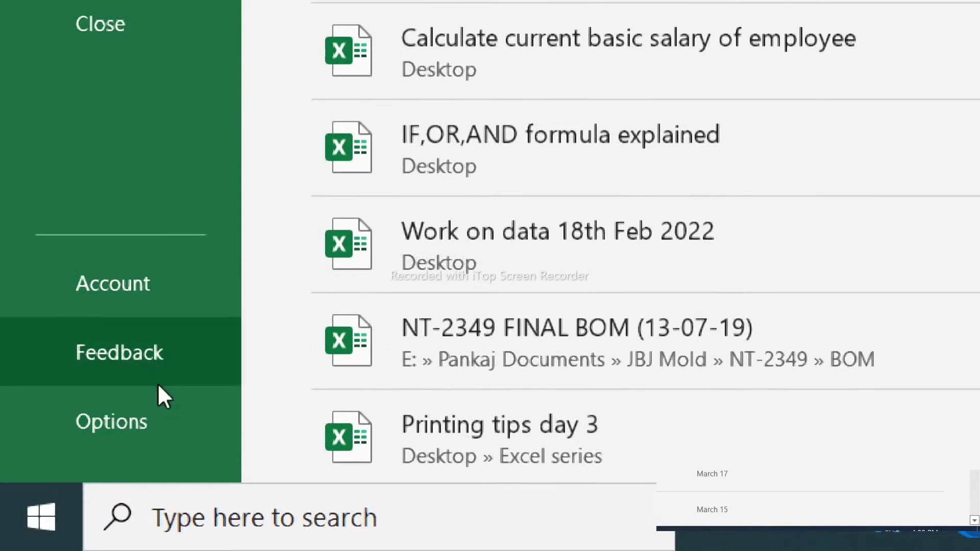
- Open Excel Options on the Add-ins page to list the installed add-ins
click(146, 434)
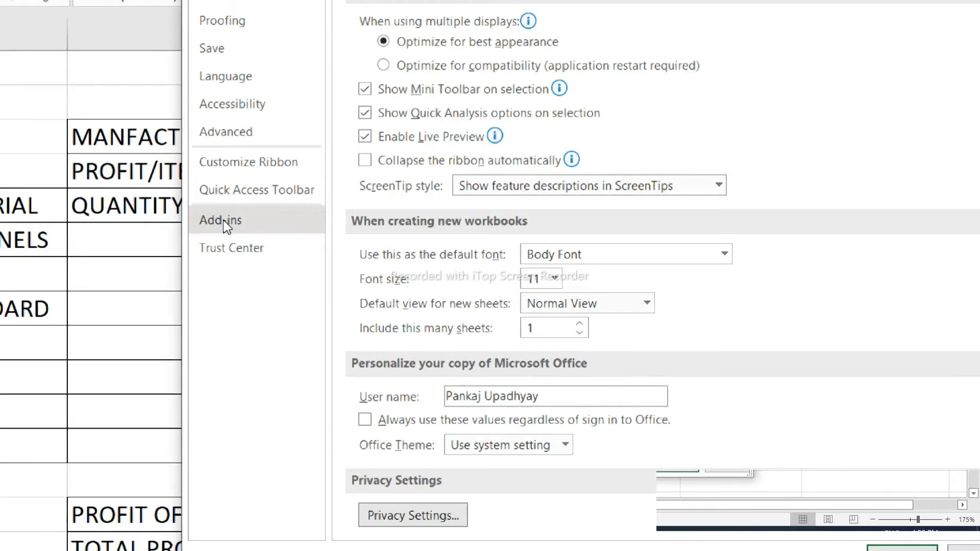
click(223, 220)
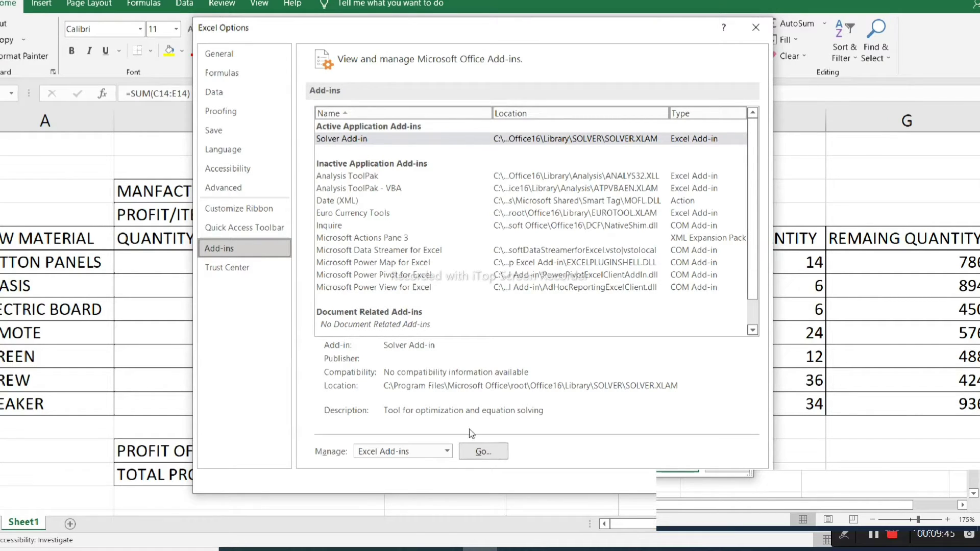
- In the Excel Add-ins dialog, confirm Solver Add-in is ticked and return to the sheet
click(479, 458)
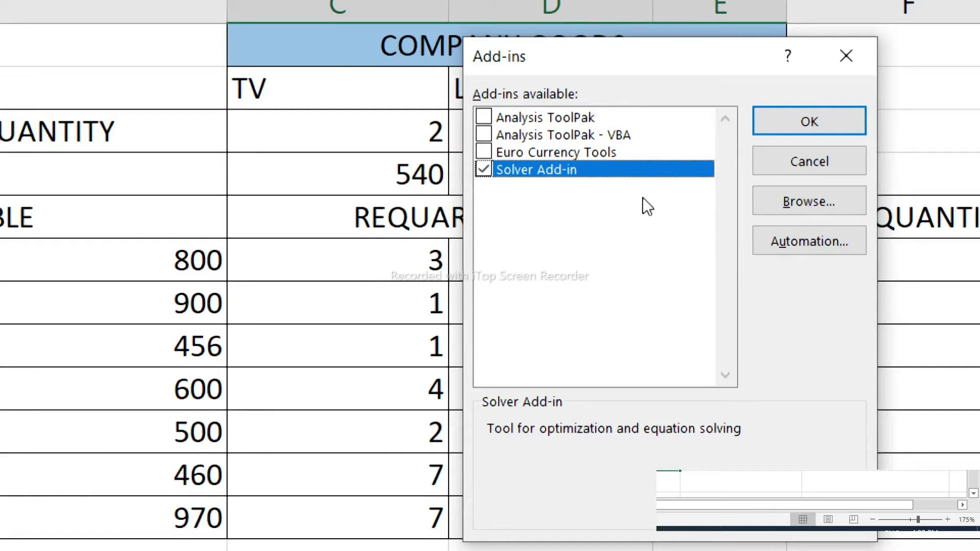
click(852, 121)
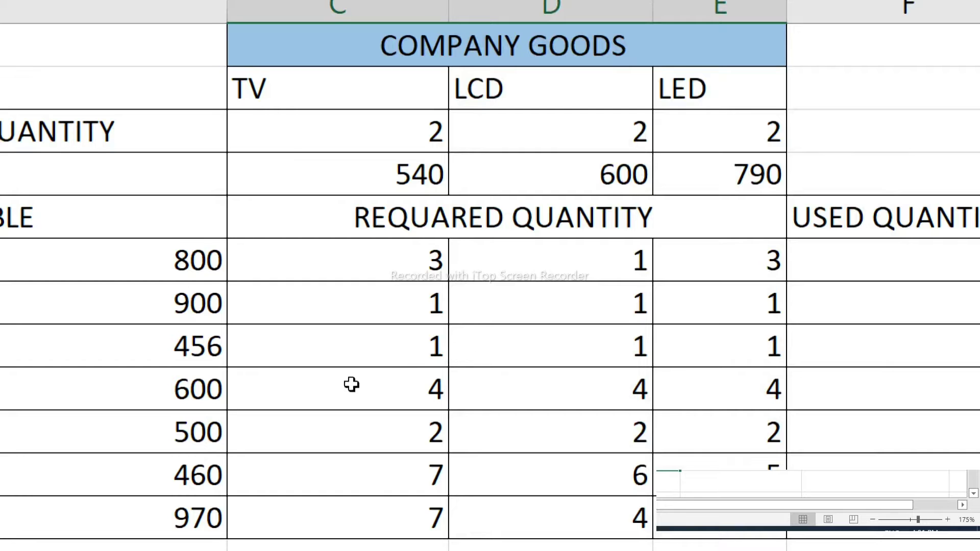
- Switch to the Data tab and open Solver from the Analyze group
key(alt)
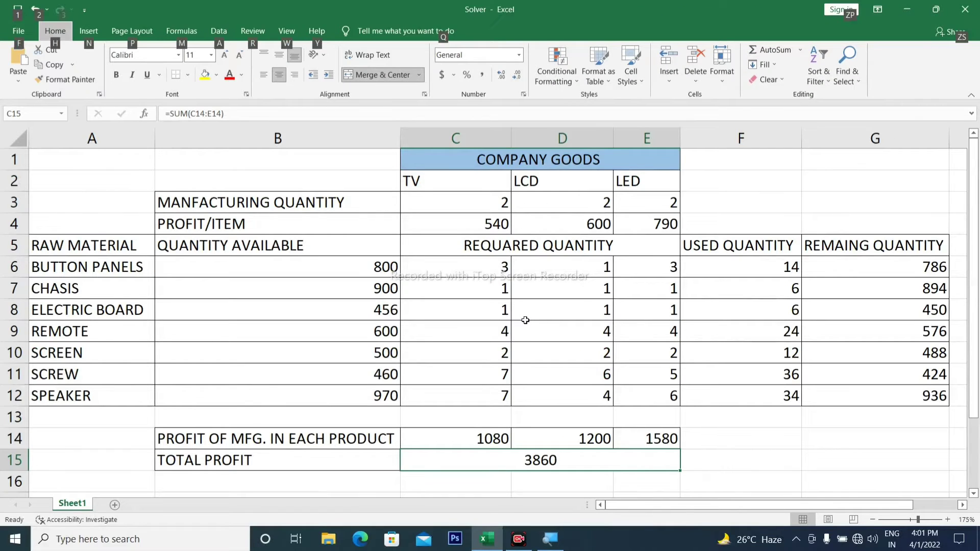
click(220, 32)
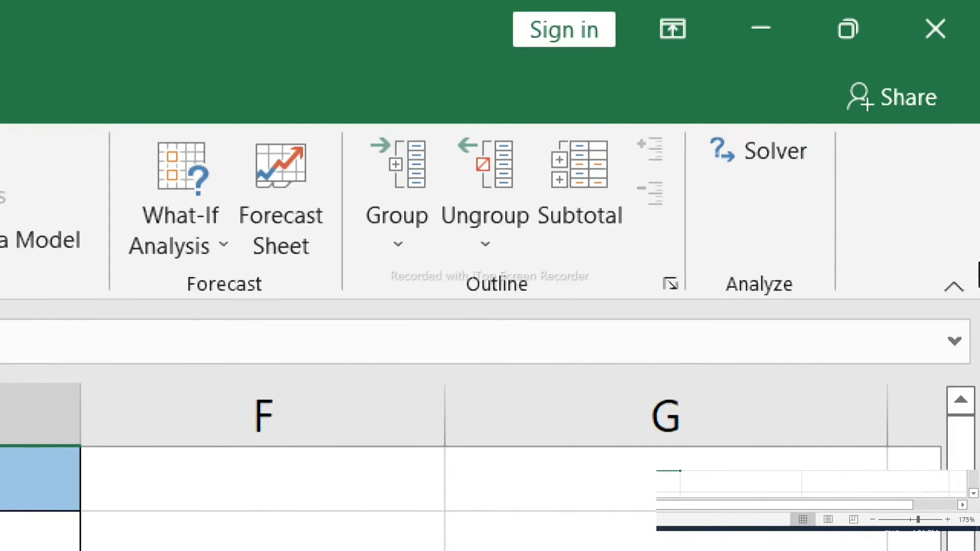
click(784, 171)
- Launch Solver, reset all previous settings, and move the dialog higher on screen
click(767, 152)
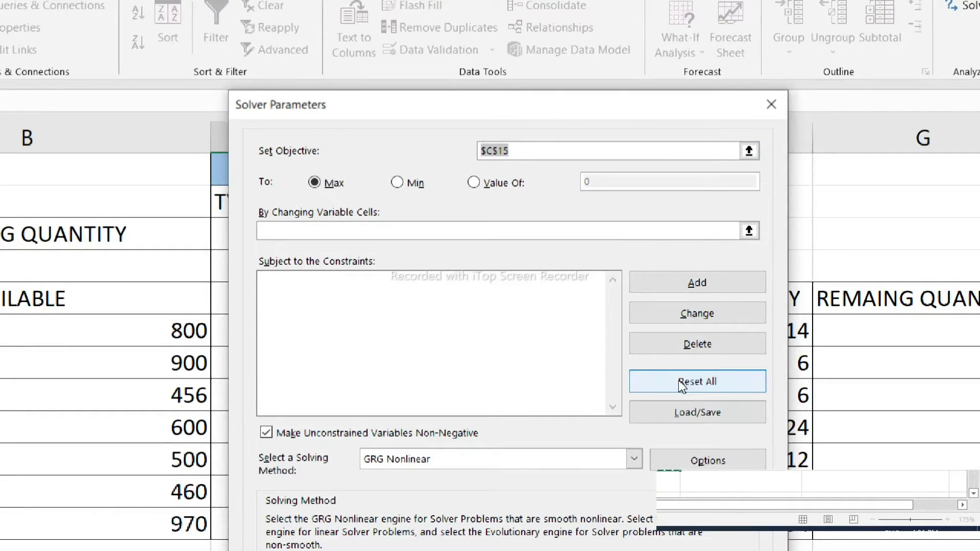
click(678, 380)
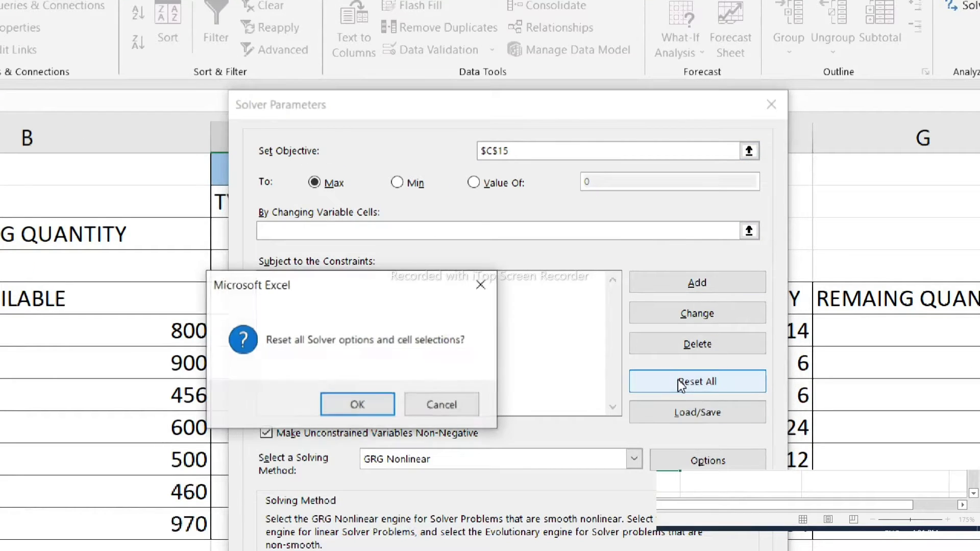
click(358, 409)
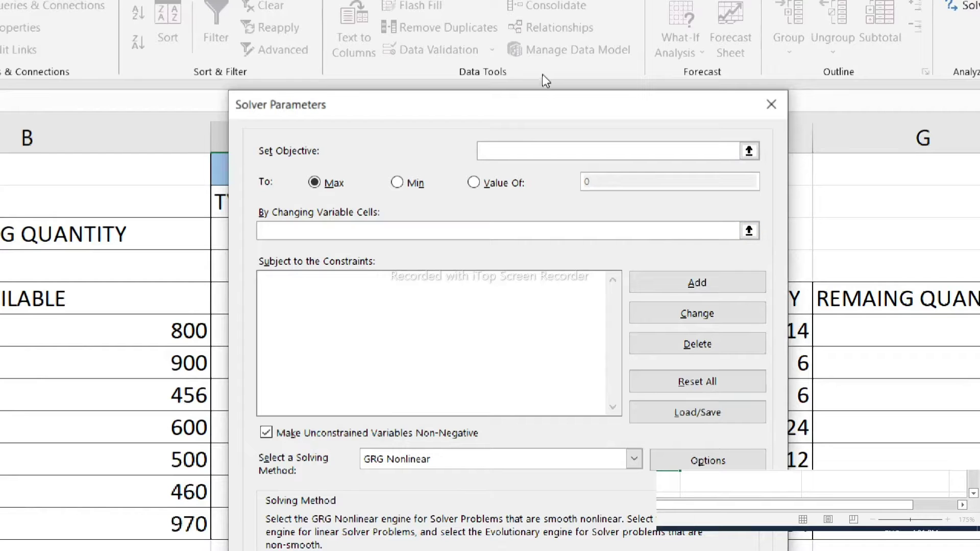
drag(542, 105, 565, 24)
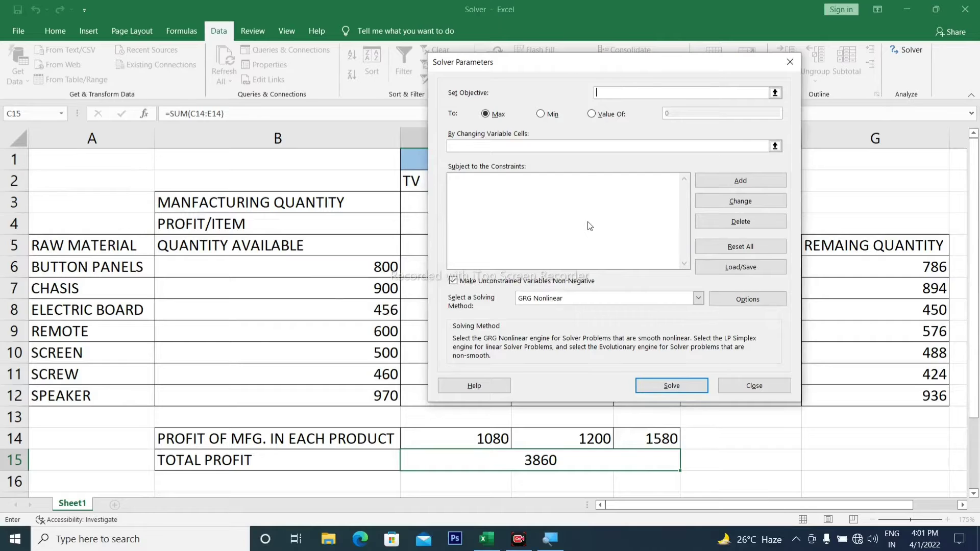
mouse_move(611, 62)
mouse_down()
mouse_move(698, 261)
mouse_move(893, 159)
mouse_up()
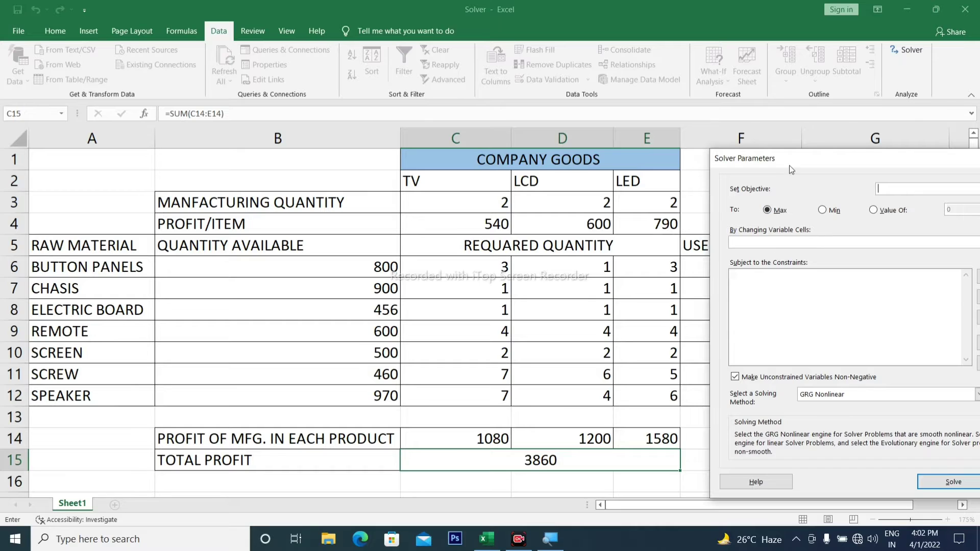
drag(791, 169, 396, 122)
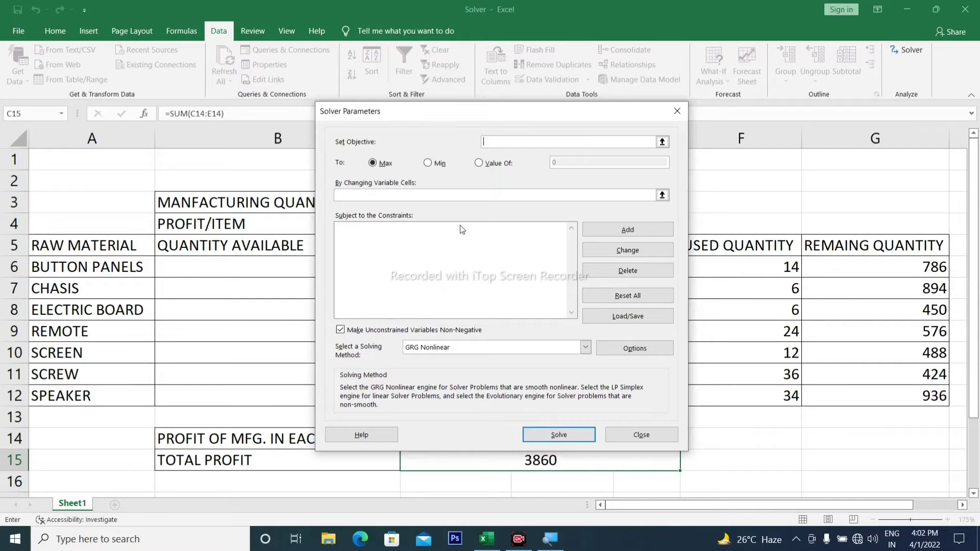
mouse_move(503, 118)
mouse_down()
mouse_move(751, 87)
mouse_move(745, 81)
mouse_up()
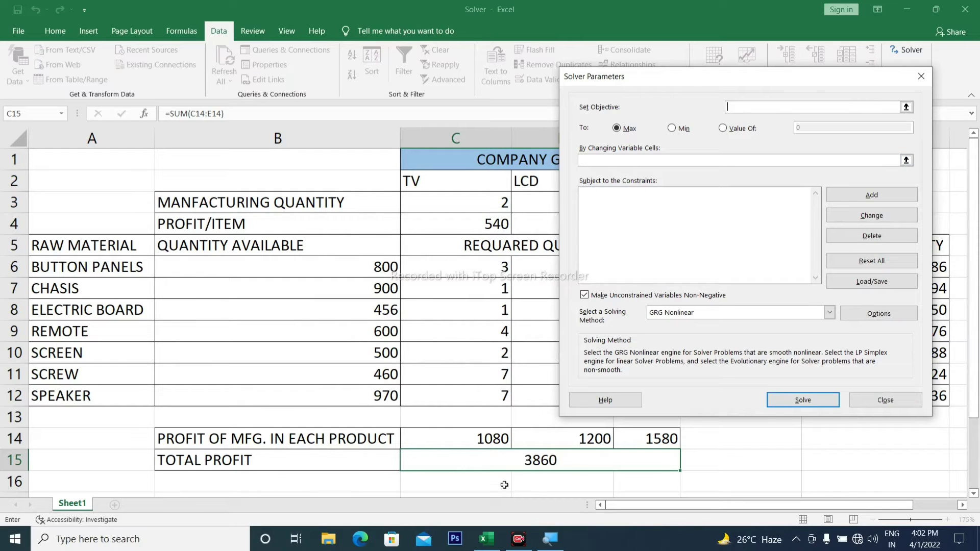
- Set the Solver objective to total profit cell $C$15 with Max selected
click(526, 462)
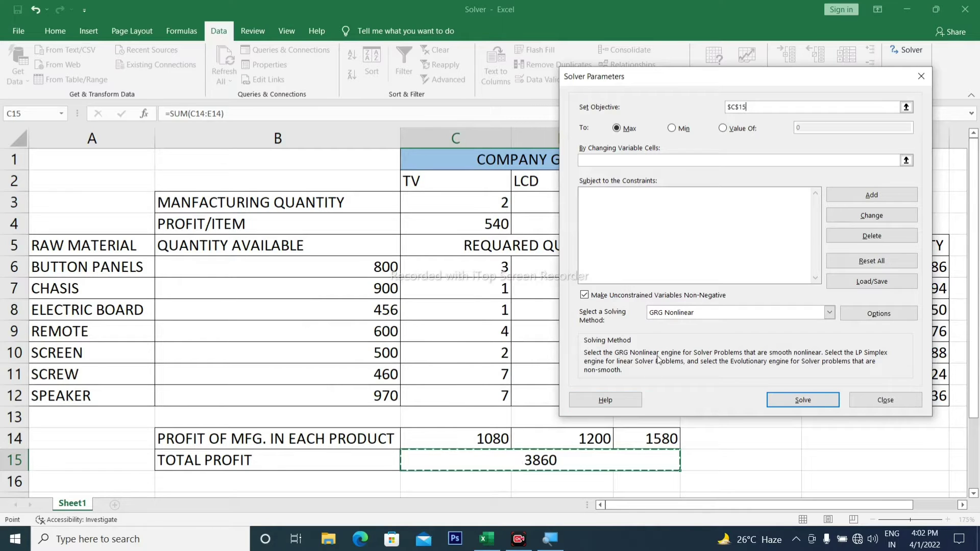
drag(755, 79, 649, 95)
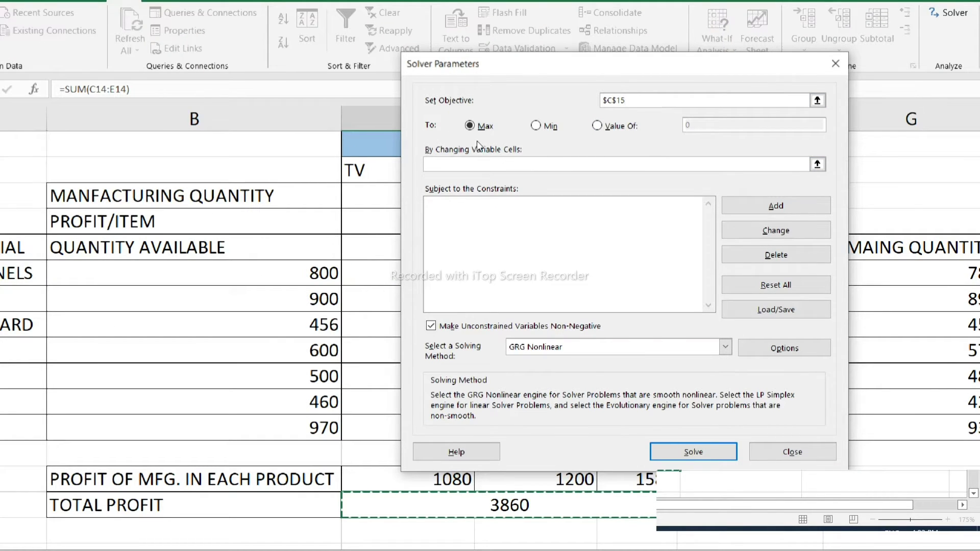
click(469, 126)
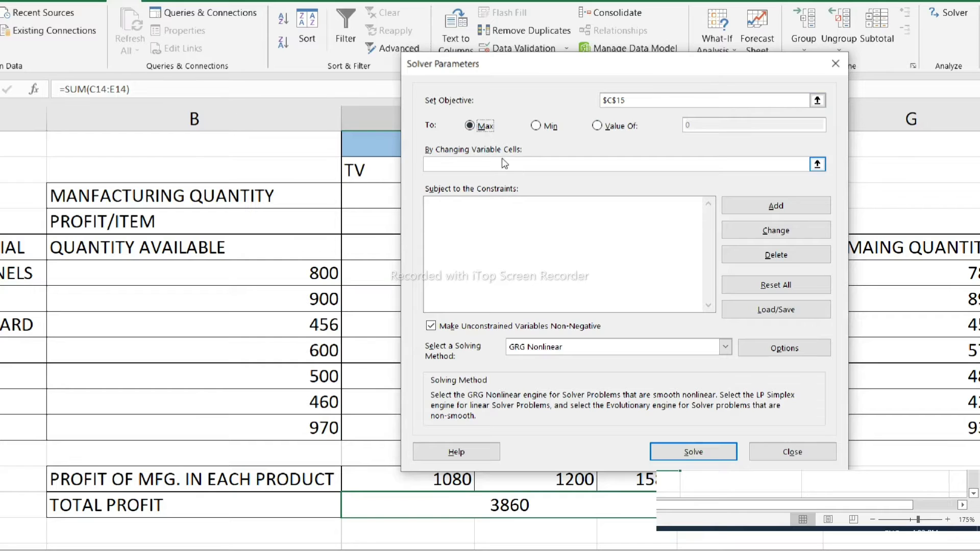
- Select the manufacturing quantities $C$3:$E$3 as Solver's variable cells
click(529, 166)
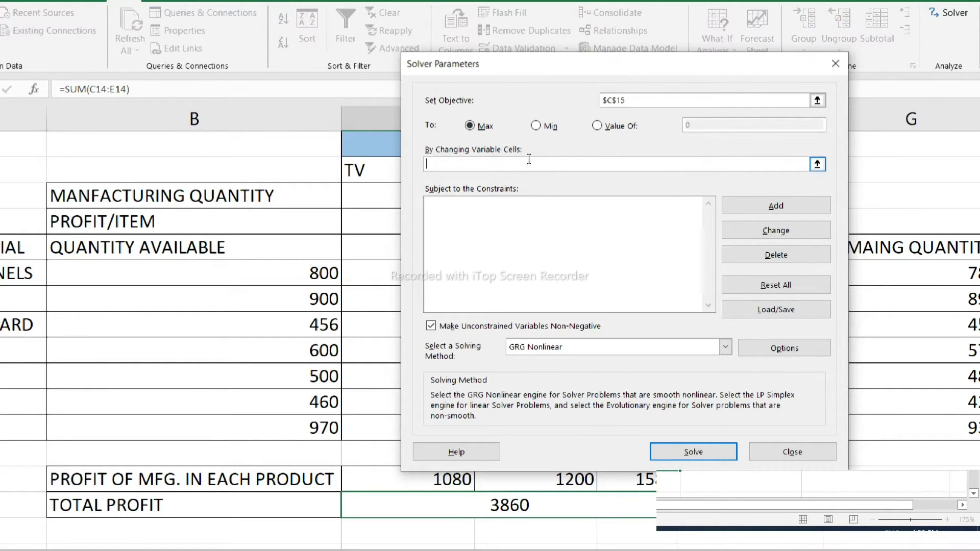
mouse_move(549, 65)
mouse_down()
mouse_move(764, 78)
mouse_move(615, 254)
mouse_up()
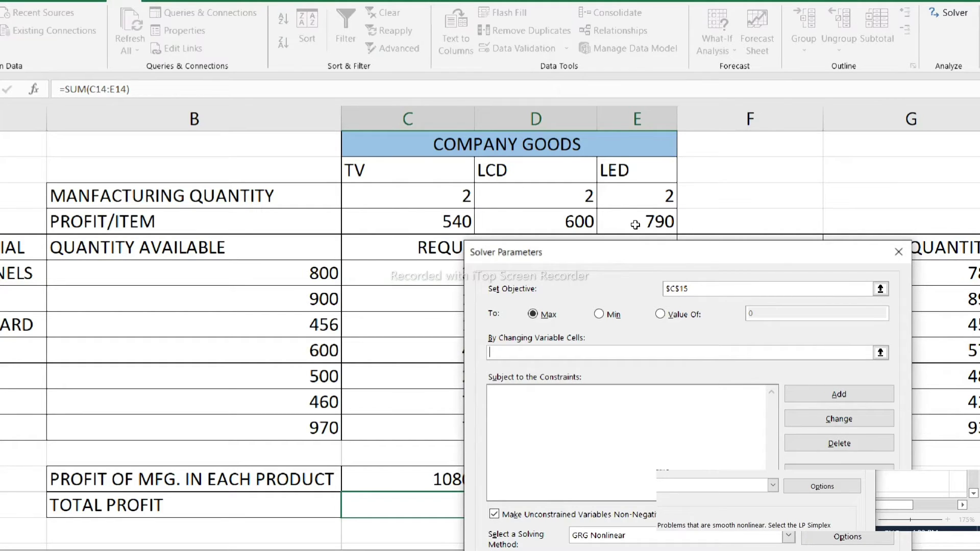
drag(431, 198, 650, 202)
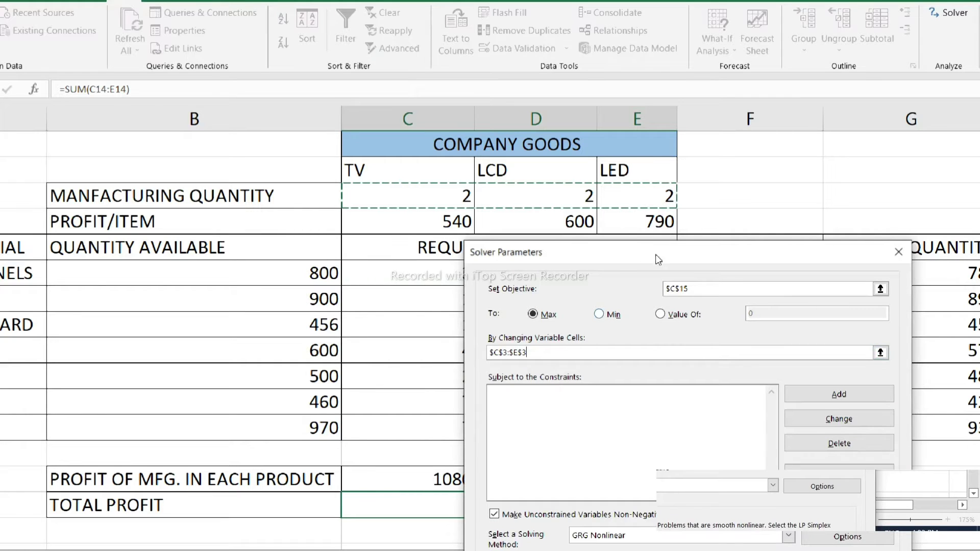
mouse_move(656, 255)
mouse_down()
mouse_move(561, 74)
mouse_move(567, 81)
mouse_up()
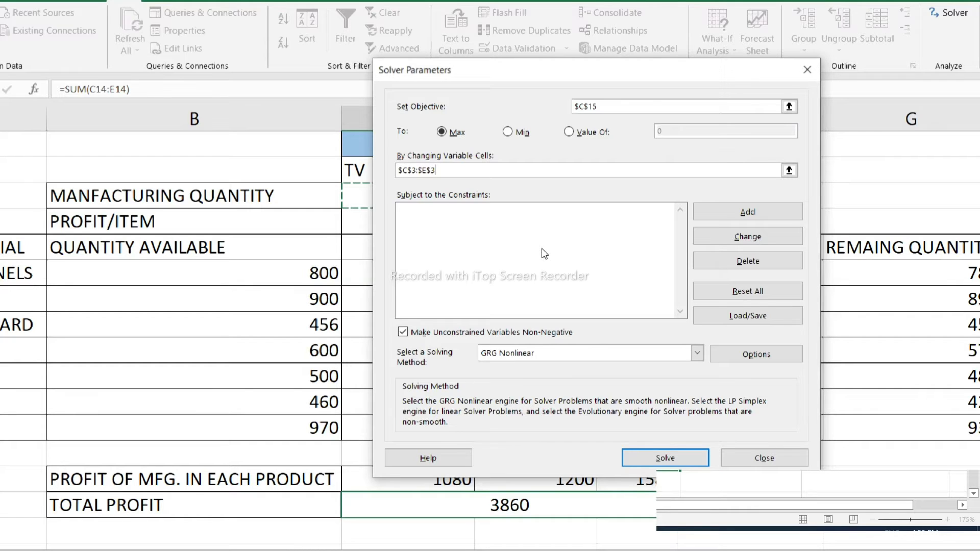
click(493, 212)
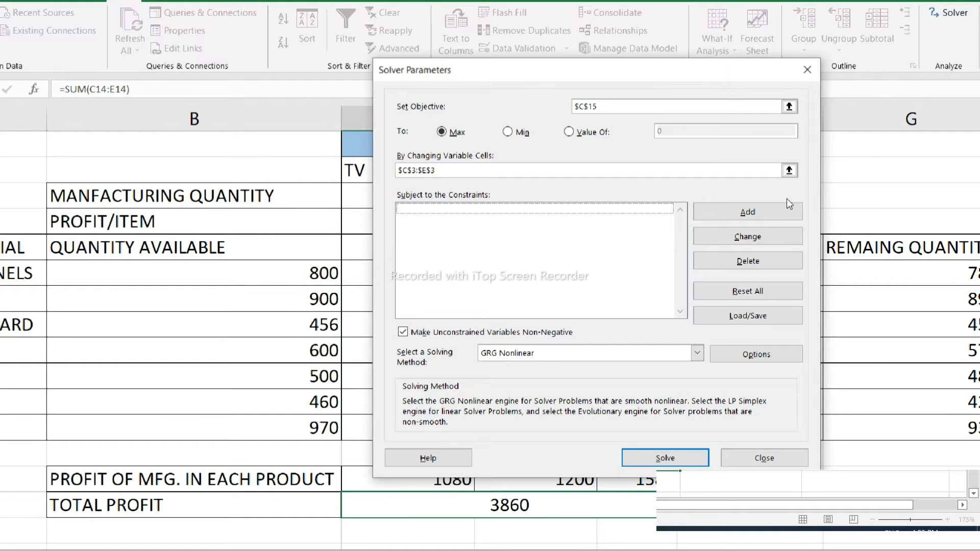
- Add the constraint $C$3:$E$3 >= 0 so quantities stay non-negative
click(727, 209)
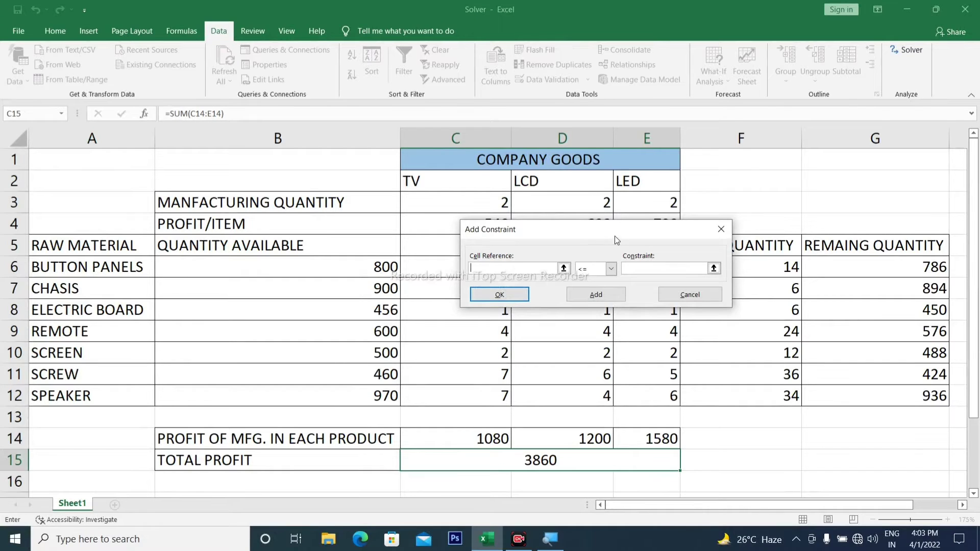
drag(614, 236, 524, 278)
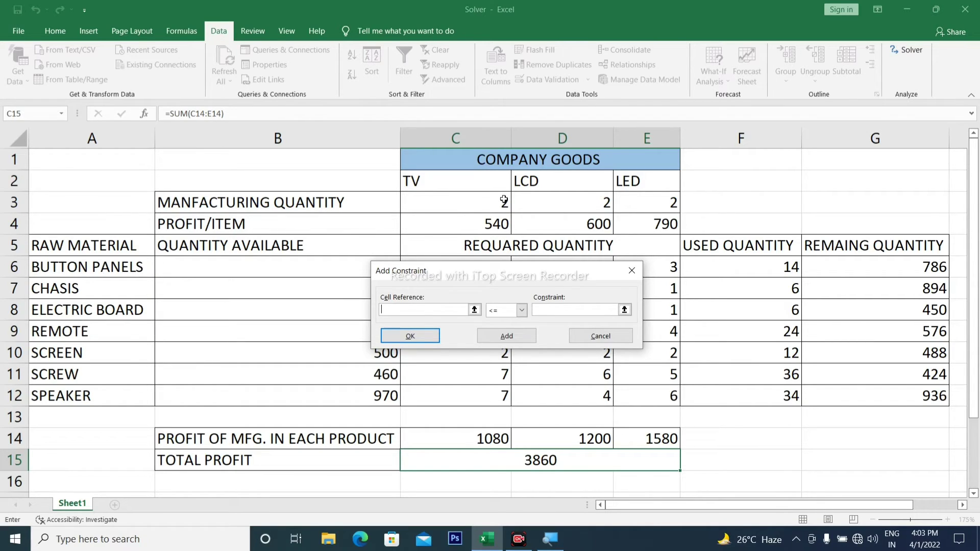
drag(504, 199, 640, 203)
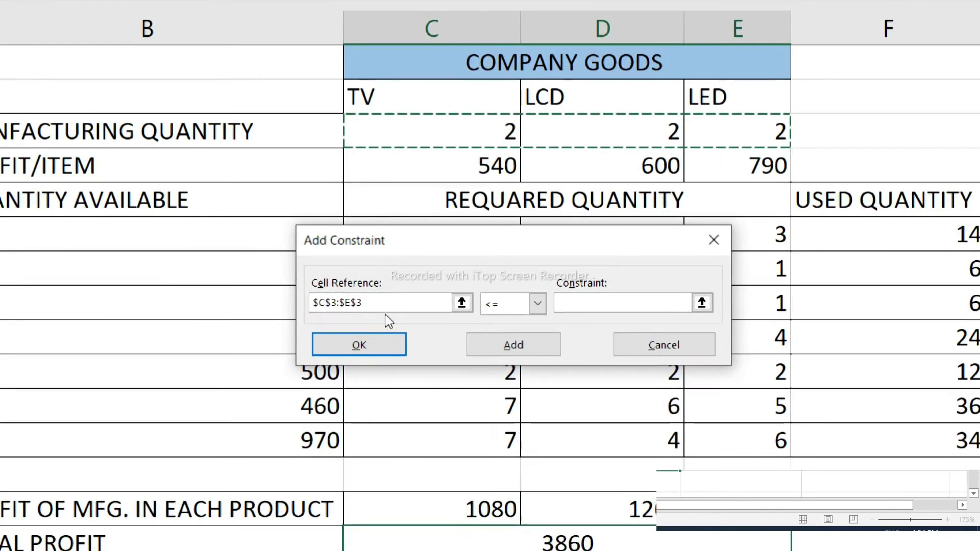
click(537, 303)
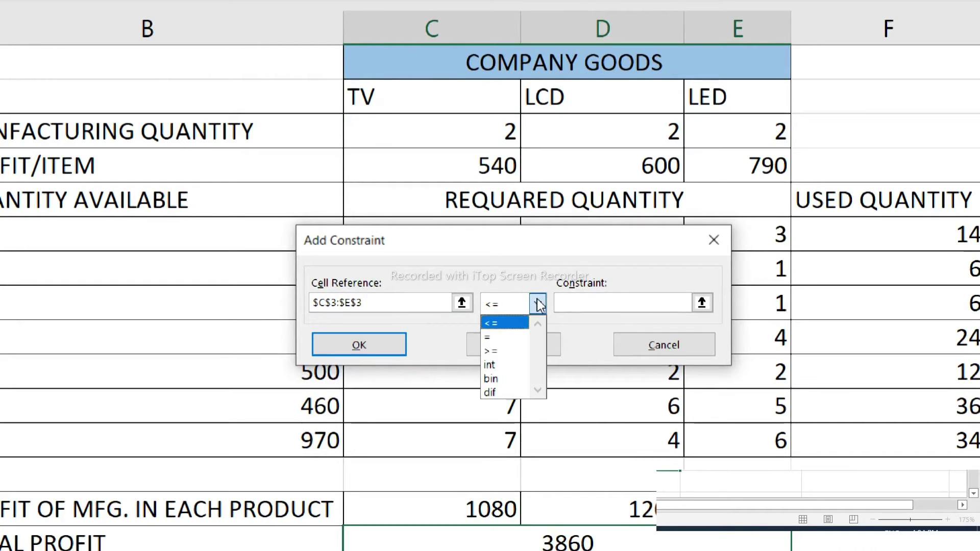
click(499, 350)
click(598, 302)
text(0)
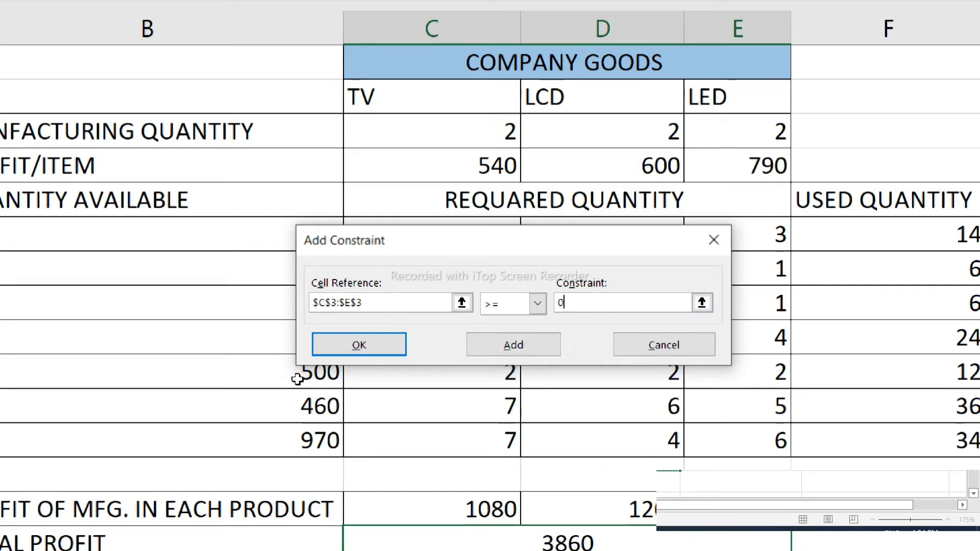
click(360, 347)
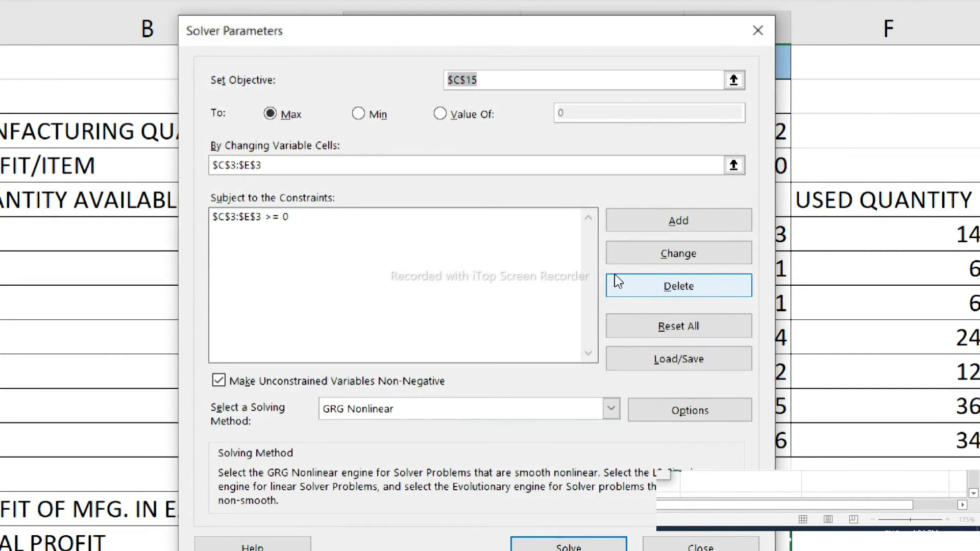
- Add the constraint $G$6:$G$12 >= 0 for the remaining raw-material quantities
click(658, 230)
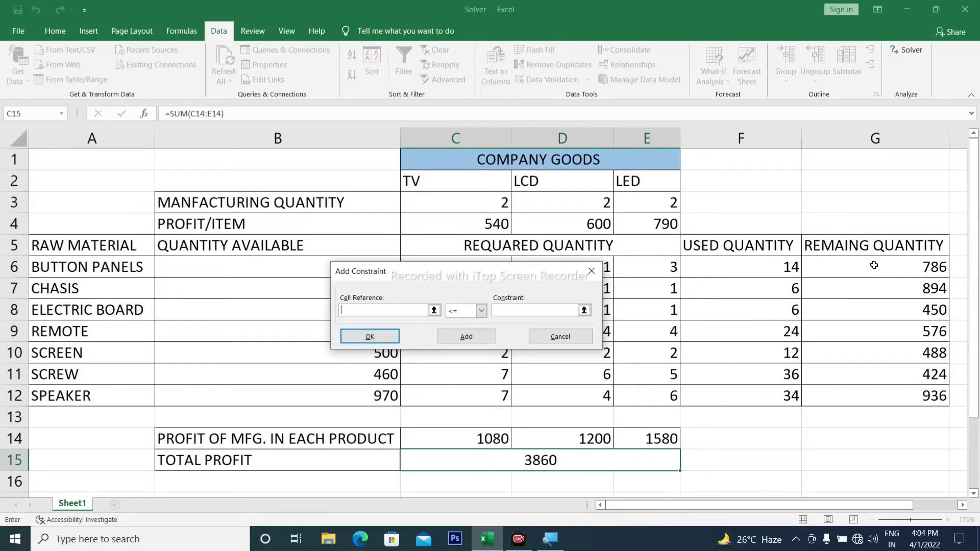
drag(874, 265, 877, 396)
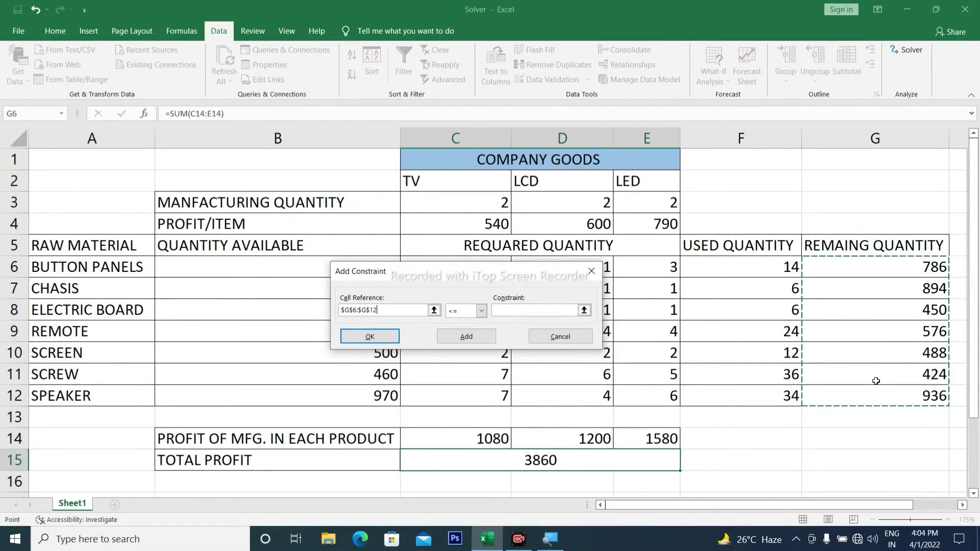
click(481, 311)
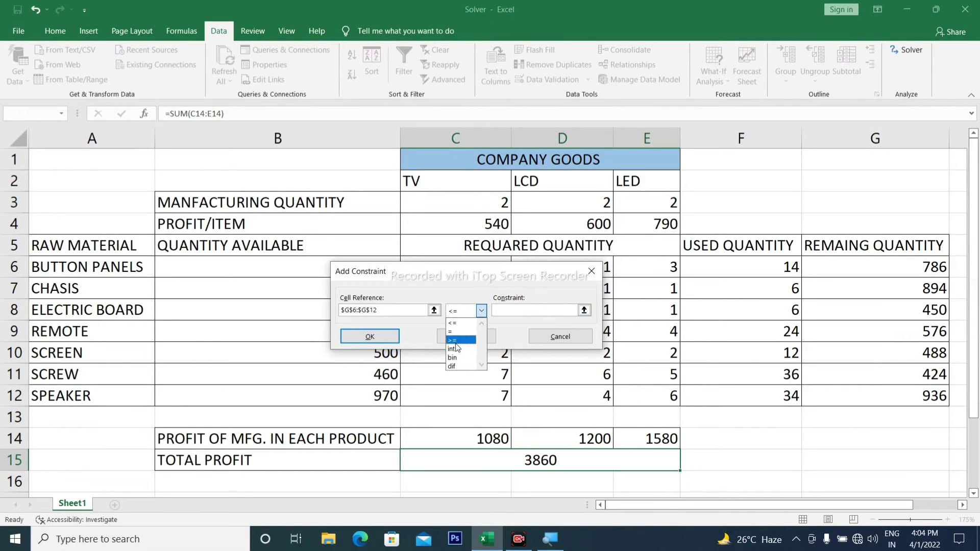
click(462, 337)
click(526, 309)
text(0)
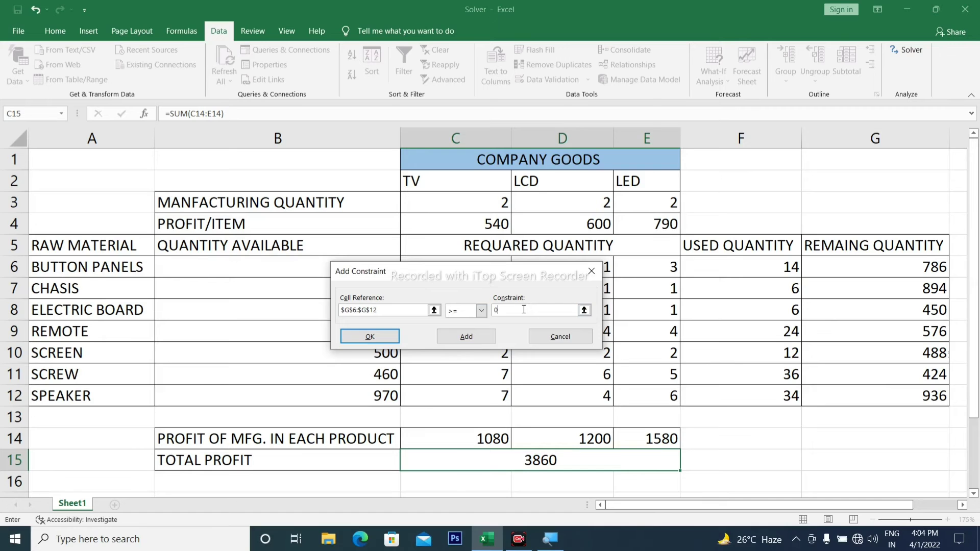
click(370, 337)
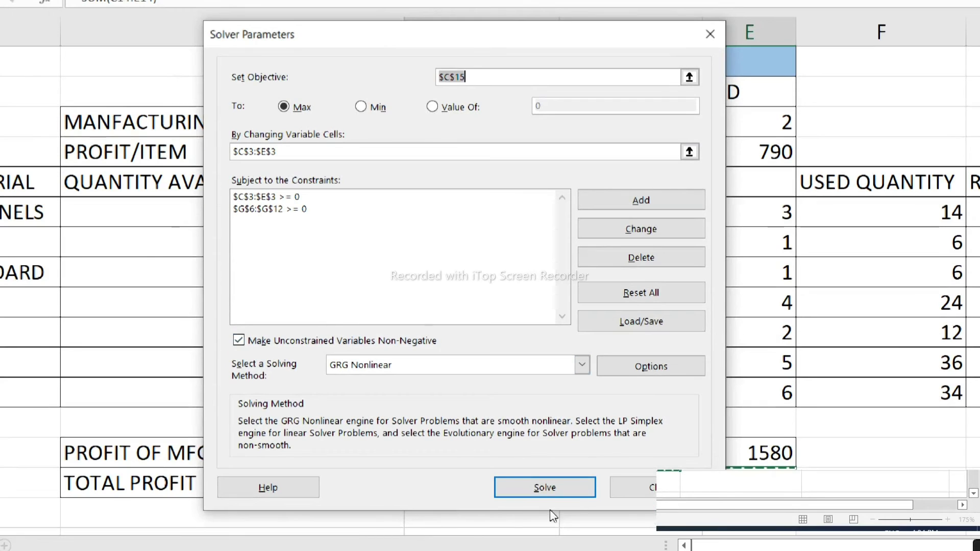
- Run Solver and keep the result: 92 LED units, zero TV and LCD, profit 72680
click(561, 508)
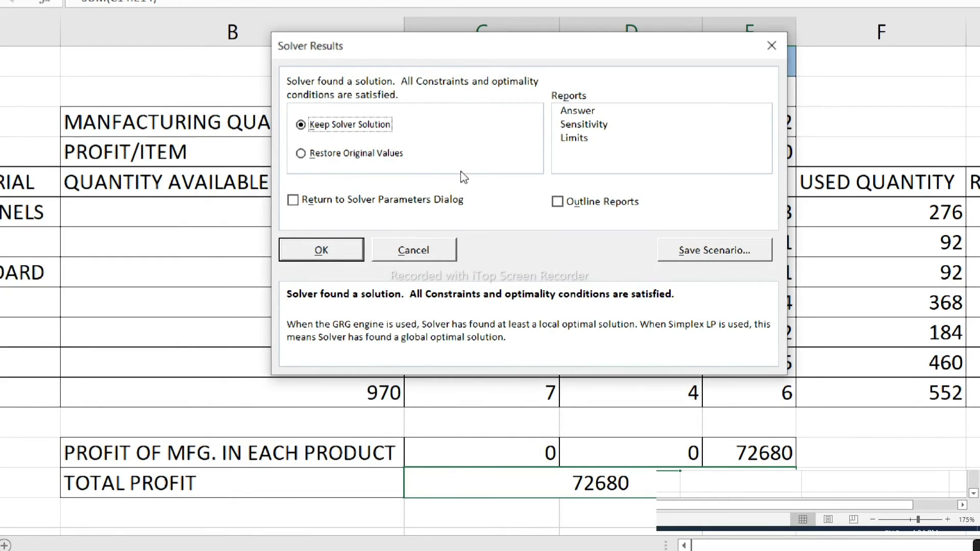
click(316, 258)
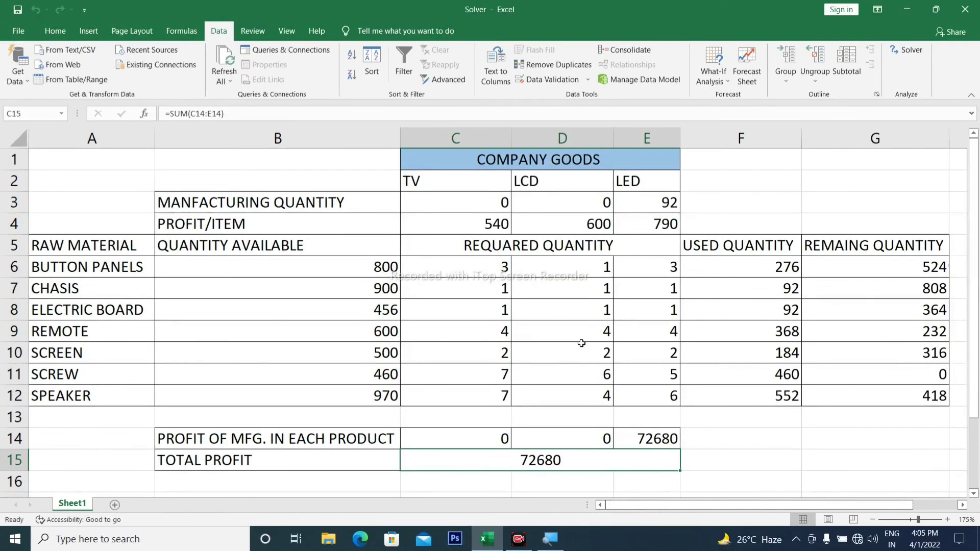
key(alt)
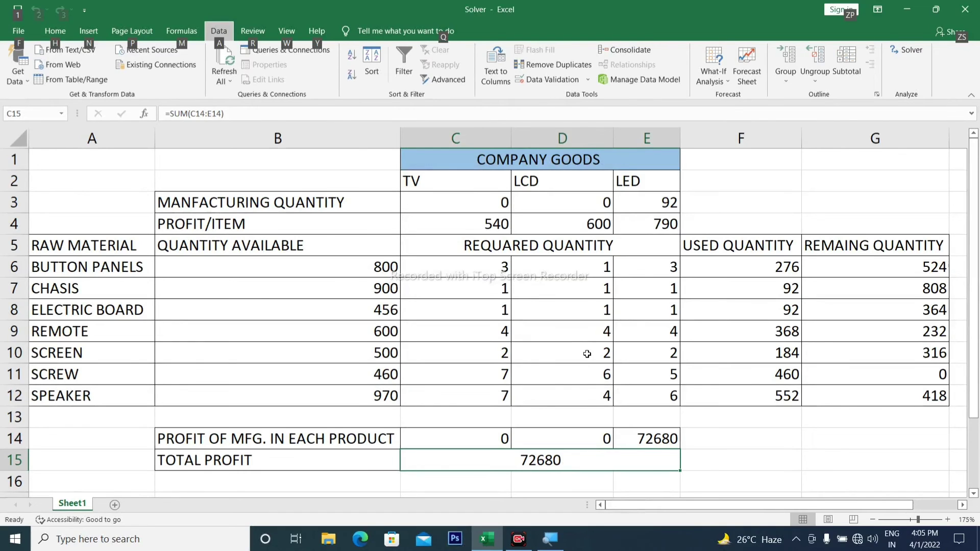
click(347, 207)
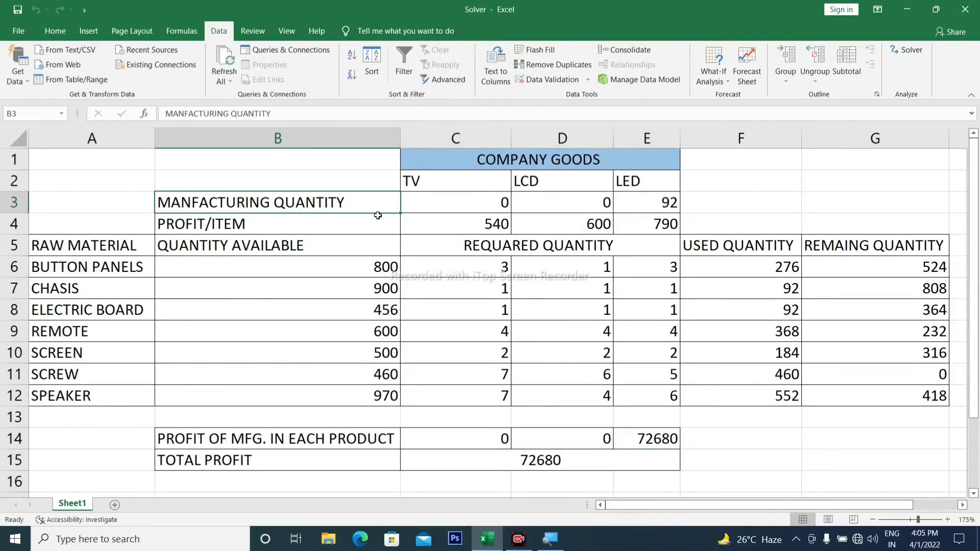
click(465, 206)
click(540, 203)
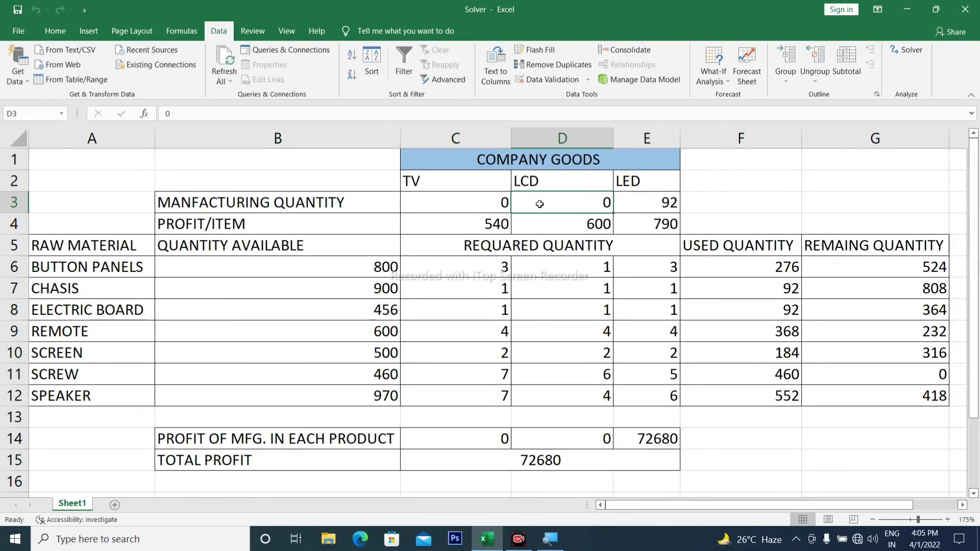
drag(490, 225, 517, 225)
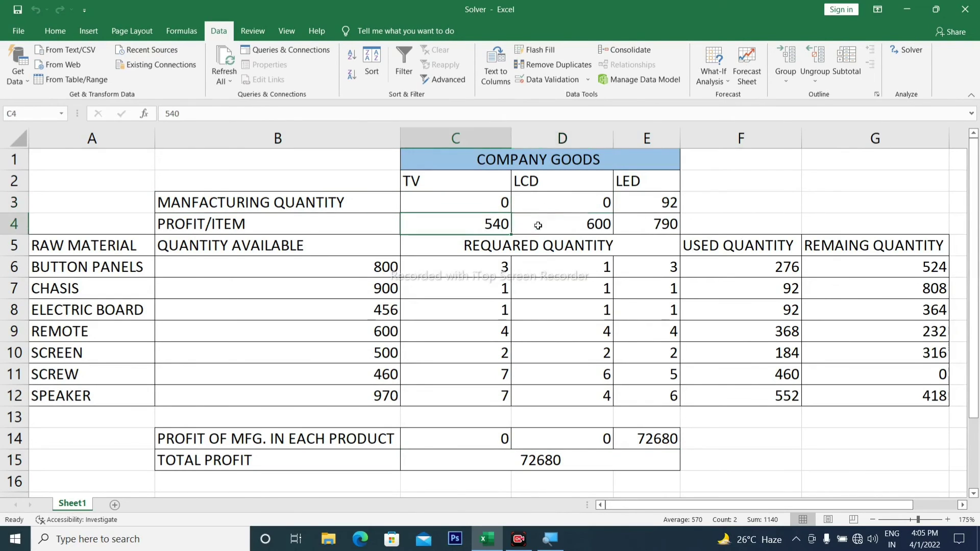
click(566, 230)
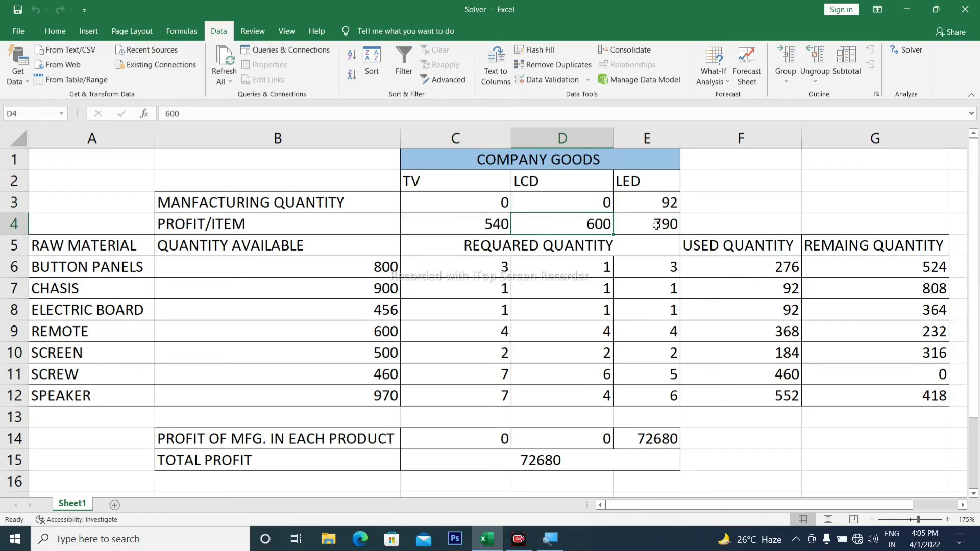
click(657, 225)
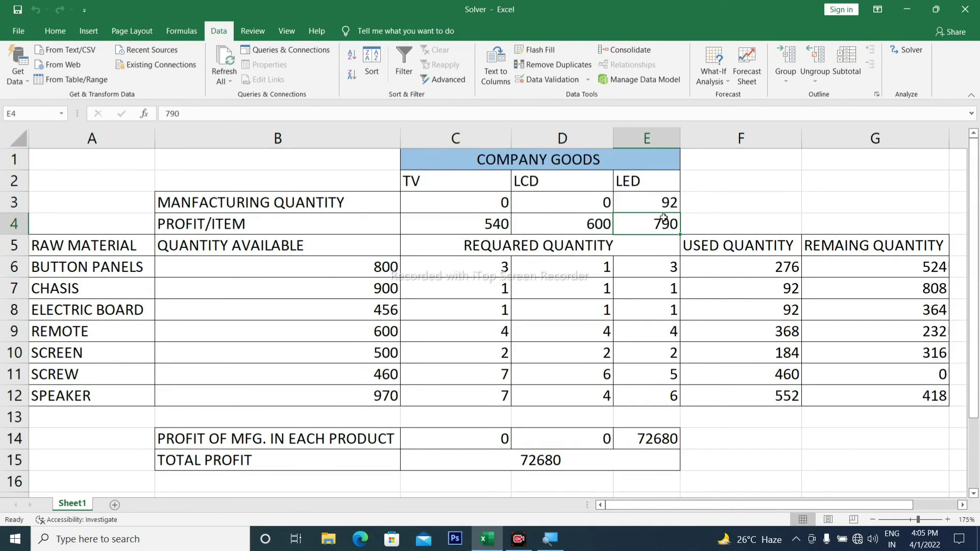
click(650, 207)
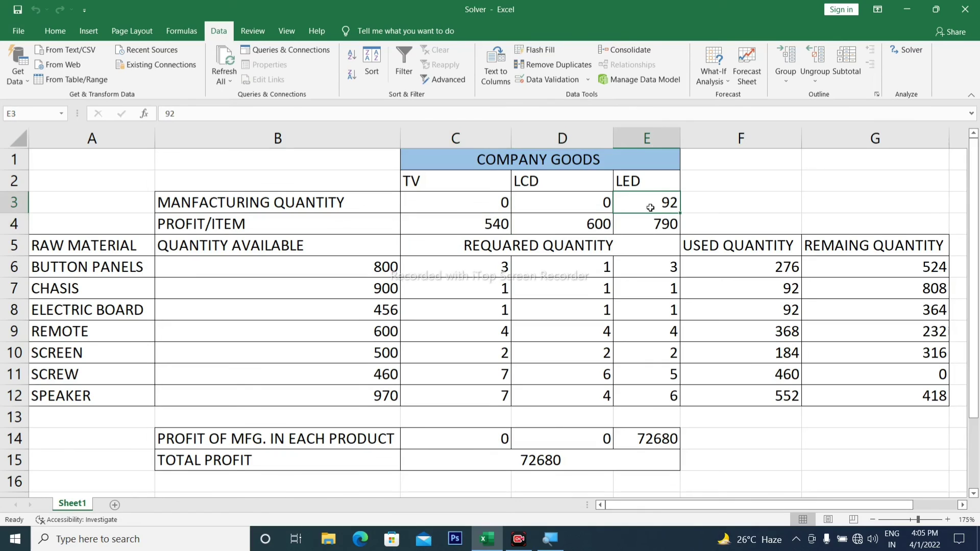
click(832, 326)
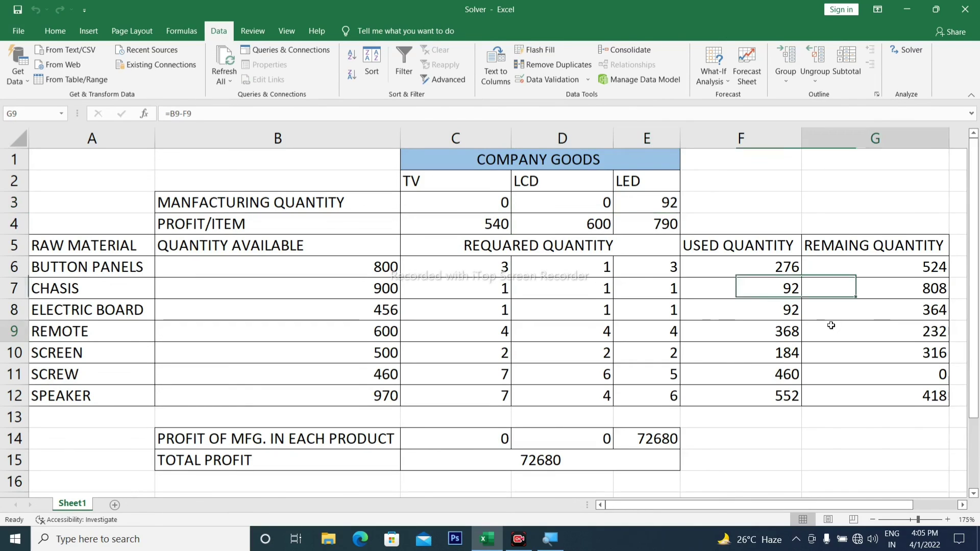
click(776, 266)
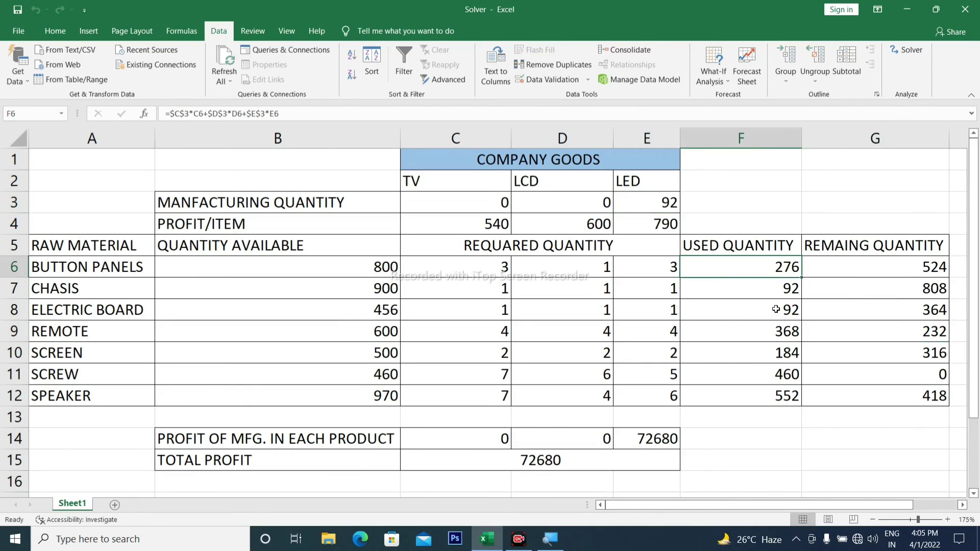
click(766, 293)
click(766, 318)
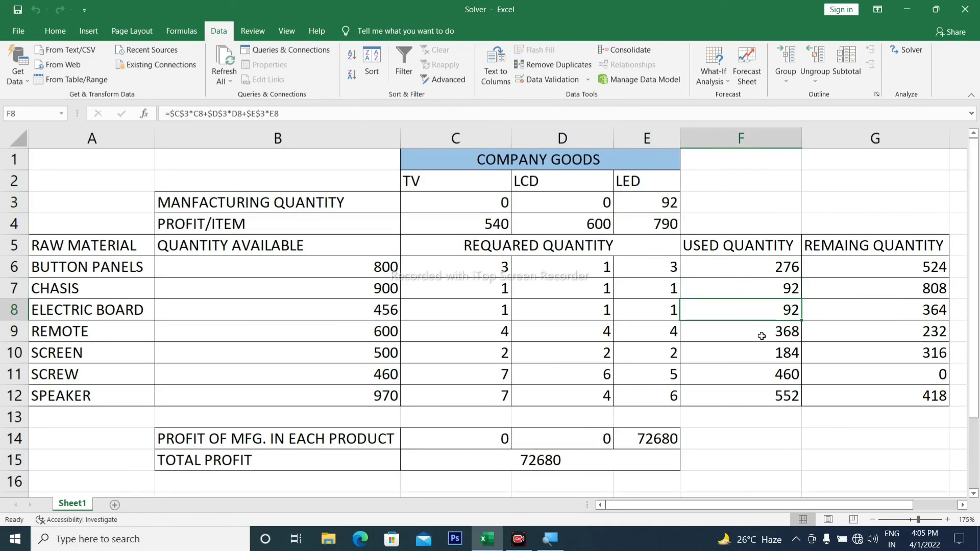
click(760, 335)
click(759, 356)
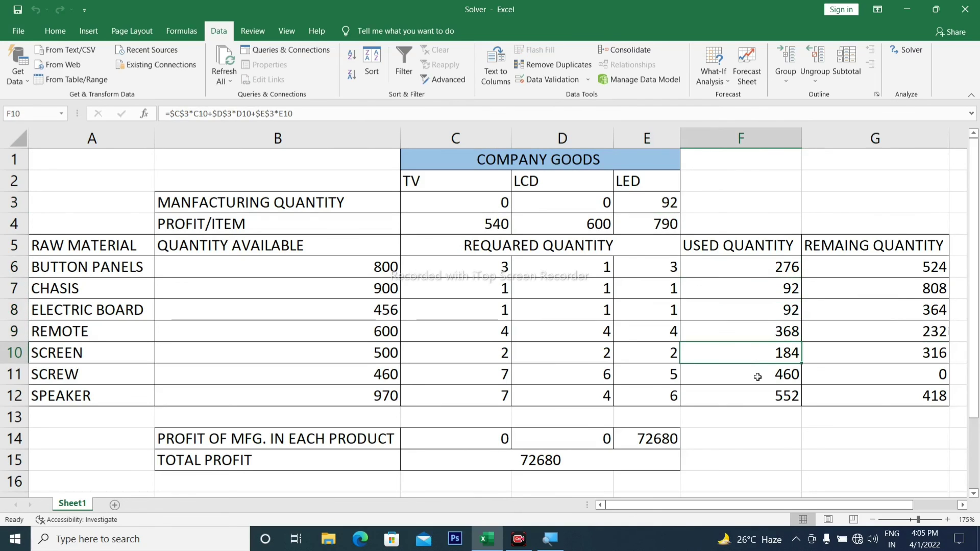
drag(765, 267, 767, 392)
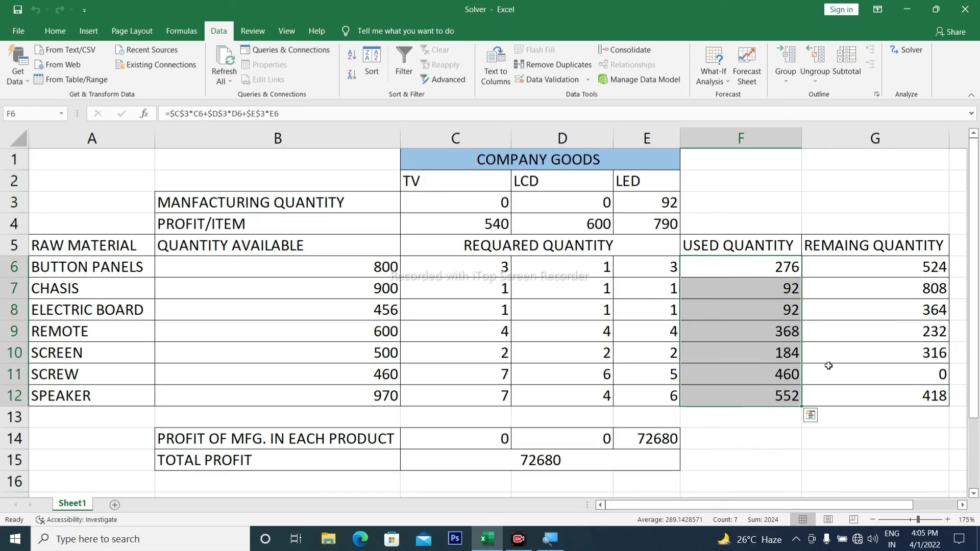
drag(860, 267, 863, 396)
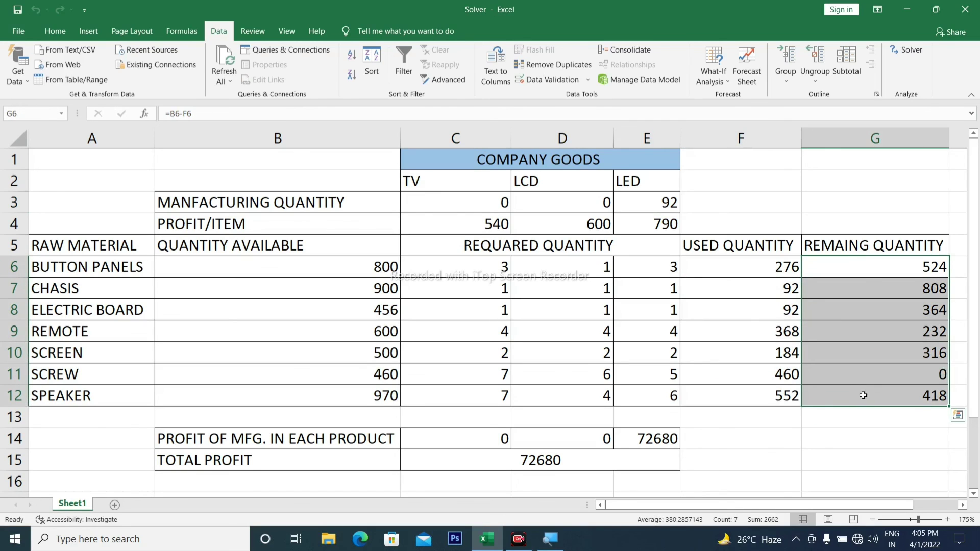
scroll(606, 459, down, 1)
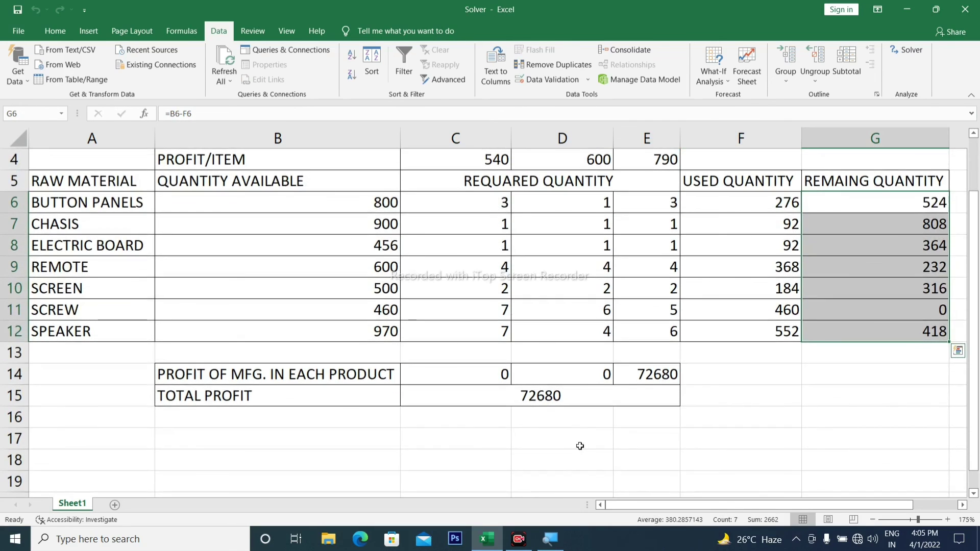
click(547, 405)
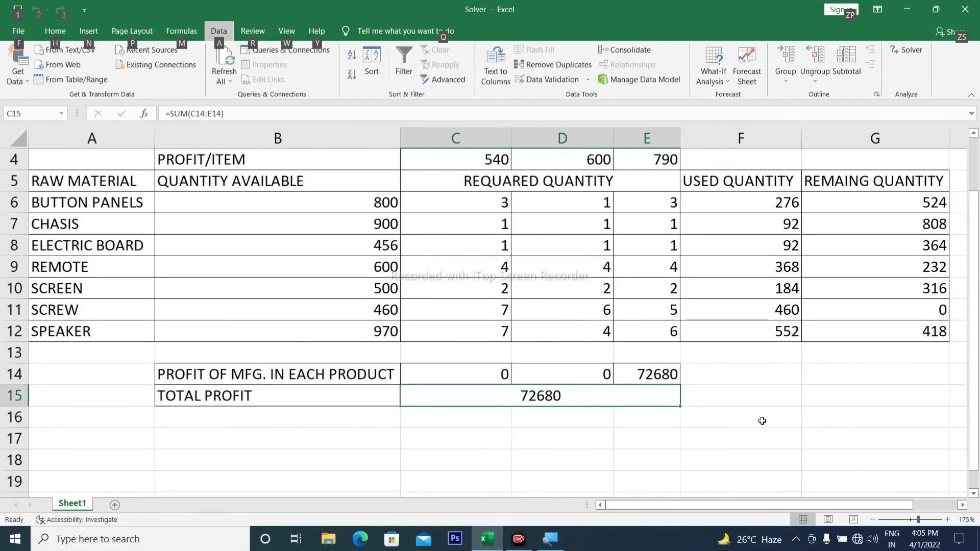
click(762, 421)
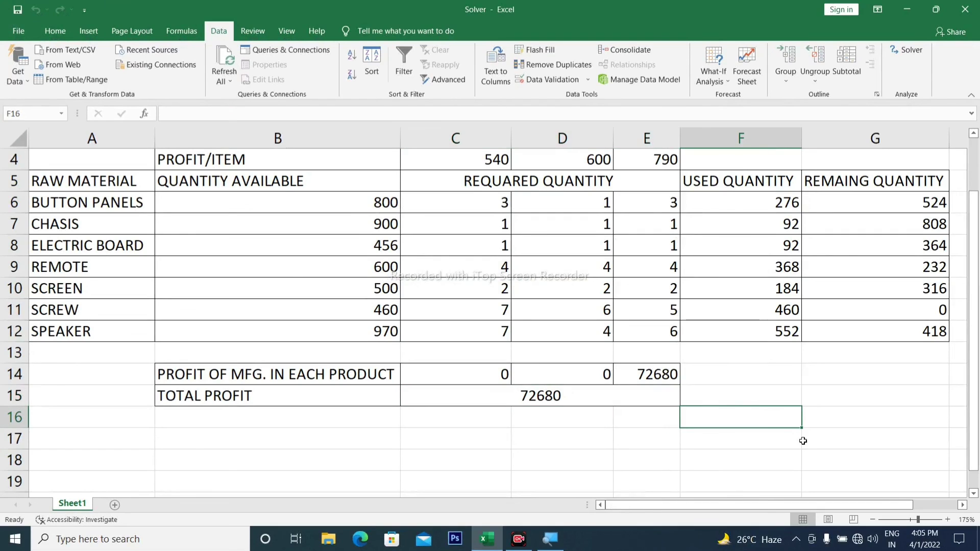